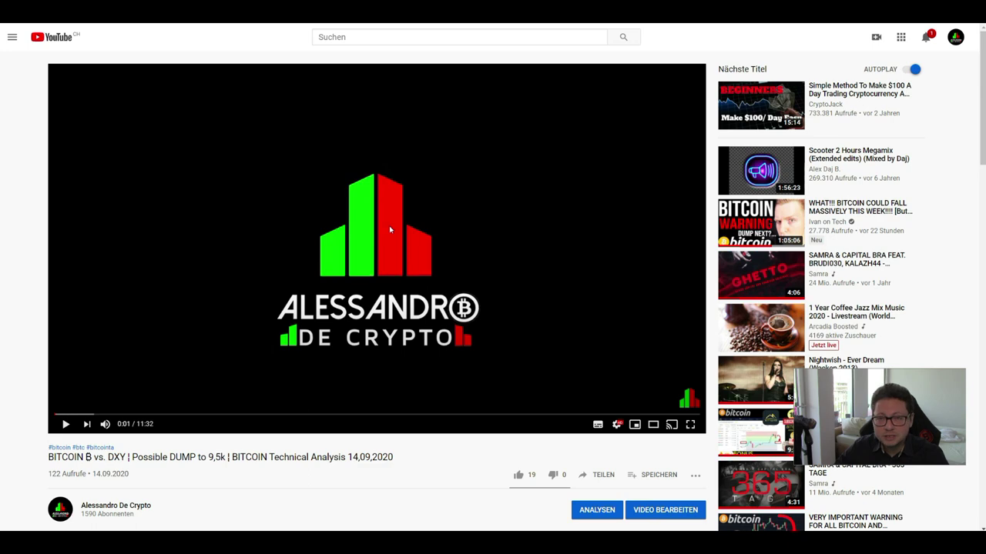
- Examine the video description's leverage exchange bonus links, highlighting the BYBIT and PHEMEX entries, and its FOLLOW ME section
{"action": "scroll", "coordinate": [389, 226], "scroll_direction": "down", "scroll_amount": 5}
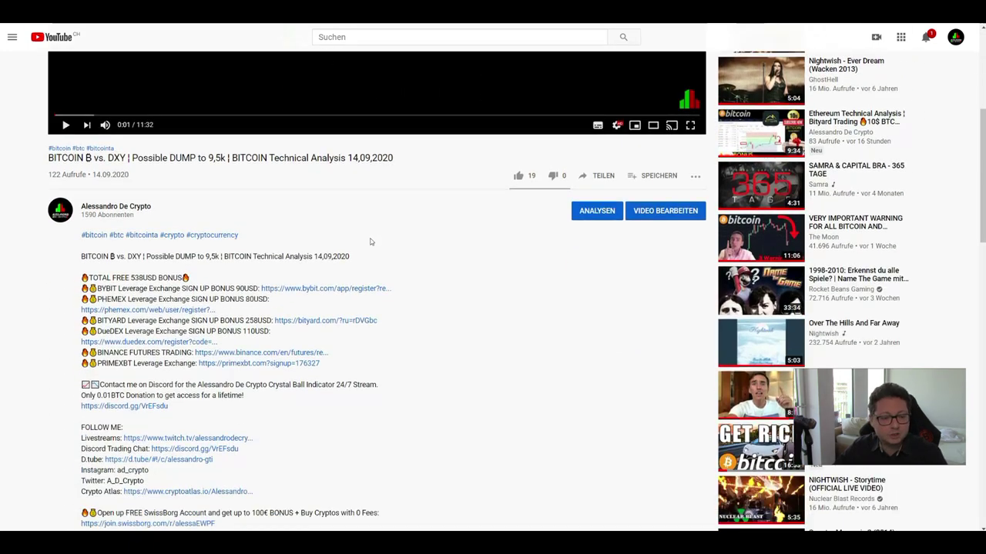
{"action": "left_click_drag", "start_coordinate": [80, 217], "coordinate": [331, 303]}
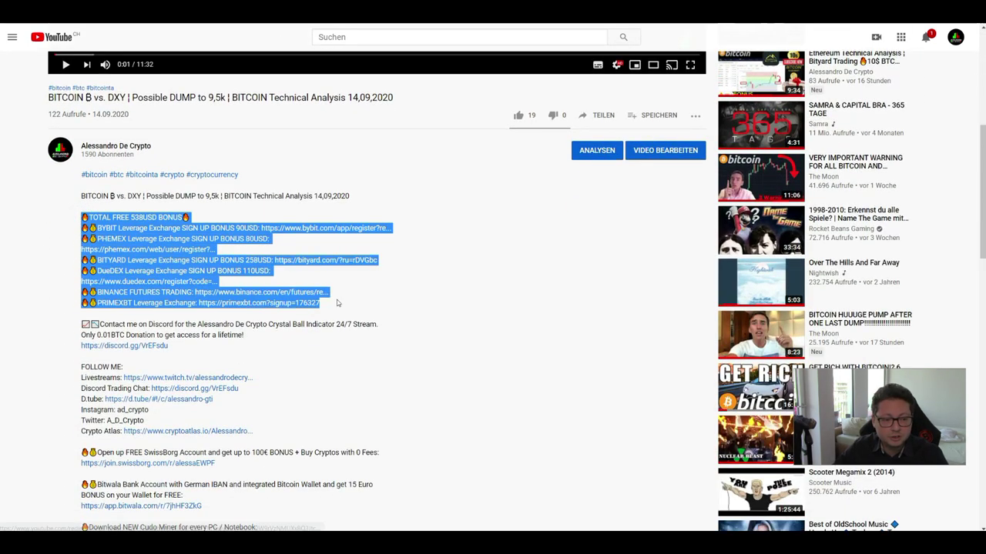
{"action": "left_click", "coordinate": [364, 304]}
{"action": "triple_click", "coordinate": [123, 227]}
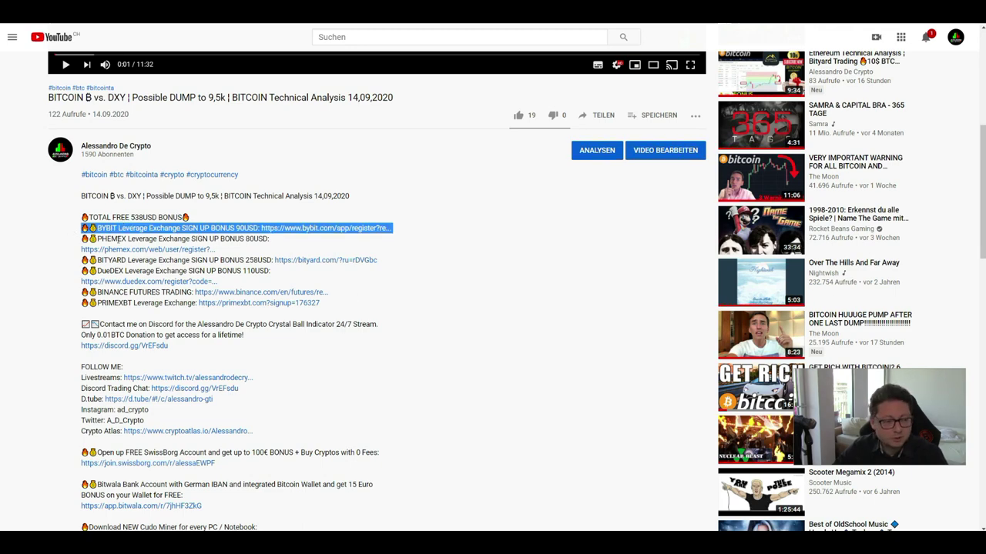
{"action": "triple_click", "coordinate": [208, 239]}
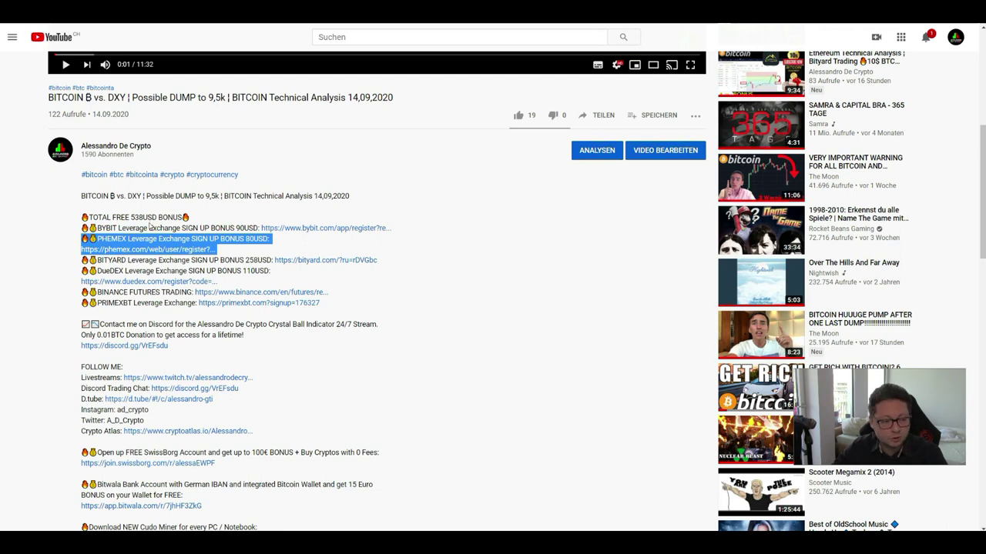
{"action": "scroll", "coordinate": [150, 225], "scroll_direction": "down", "scroll_amount": 2}
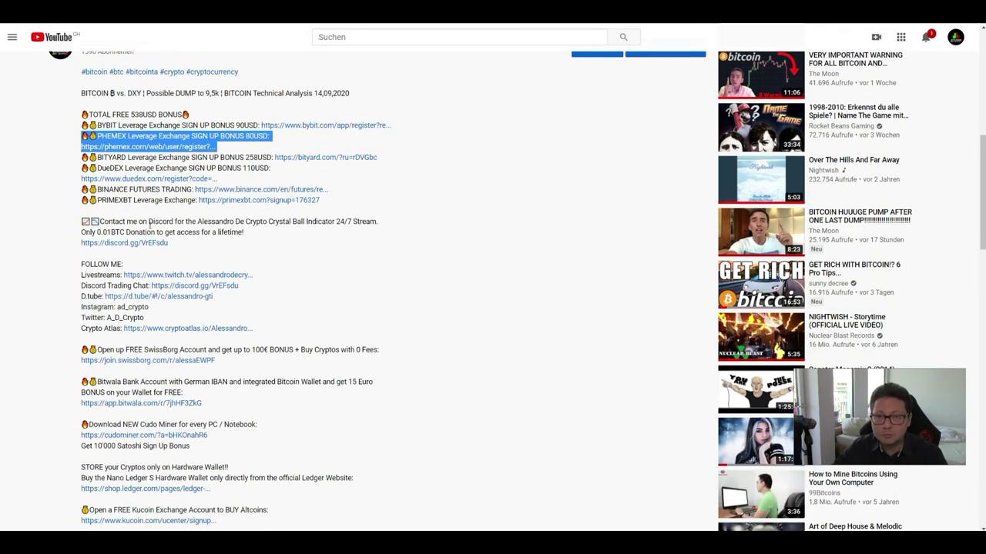
{"action": "triple_click", "coordinate": [101, 284]}
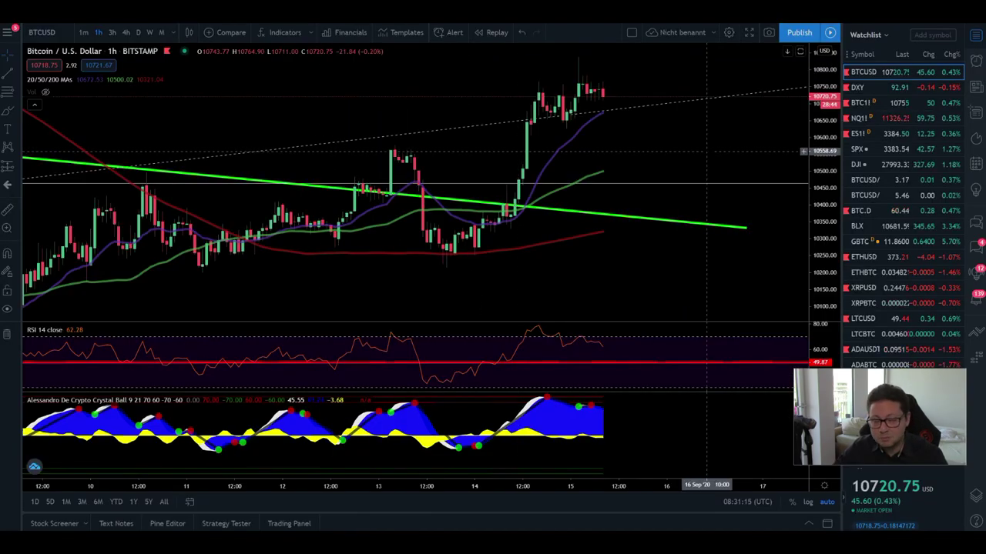
- Examine the 1-hour BTCUSD chart on TradingView and compare it with Bybit's 1-hour BTCUSD chart, including the full Bollinger Bands
{"action": "scroll", "coordinate": [589, 65], "scroll_direction": "right", "scroll_amount": 1}
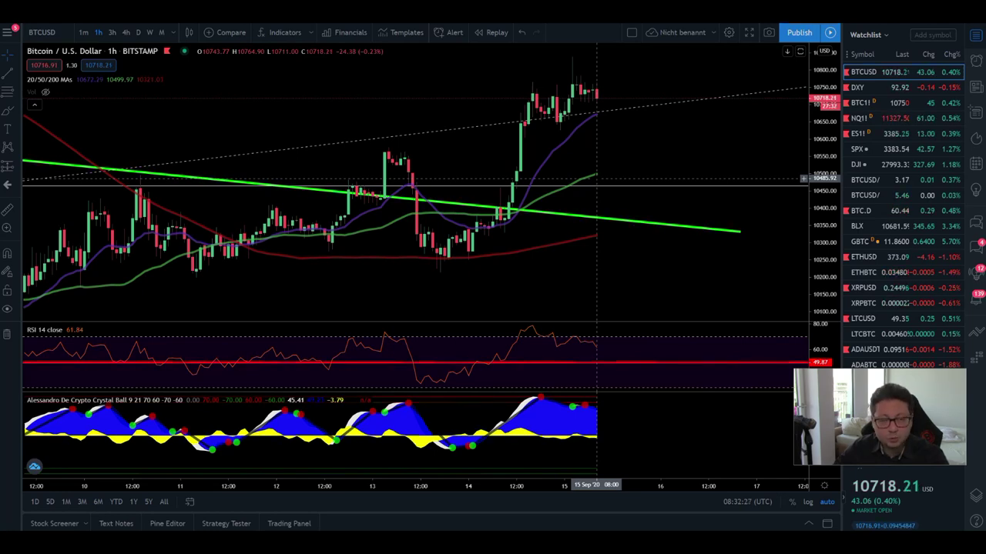
{"action": "key", "text": "alt+Tab"}
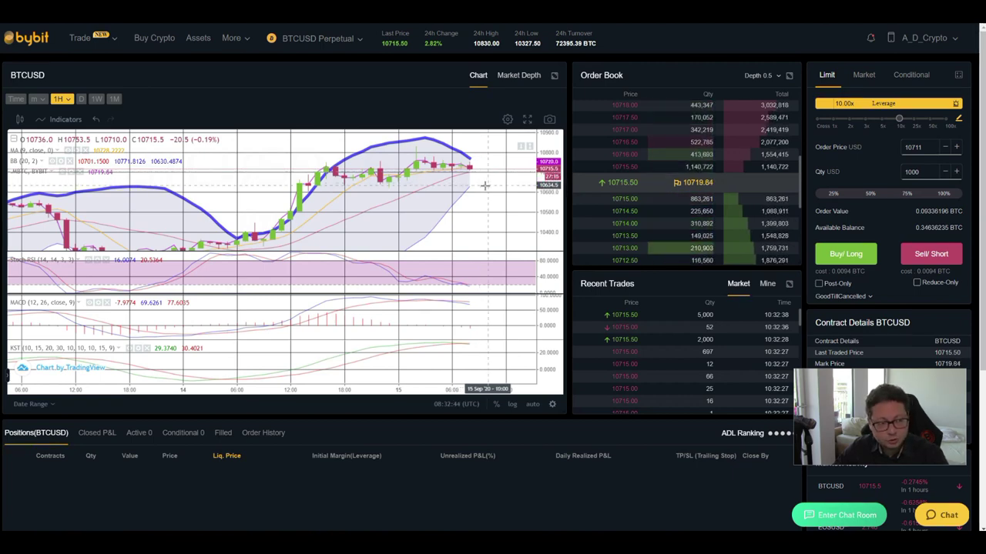
{"action": "mouse_move", "coordinate": [485, 185]}
{"action": "left_mouse_down"}
{"action": "mouse_move", "coordinate": [491, 215]}
{"action": "mouse_move", "coordinate": [476, 180]}
{"action": "left_mouse_up"}
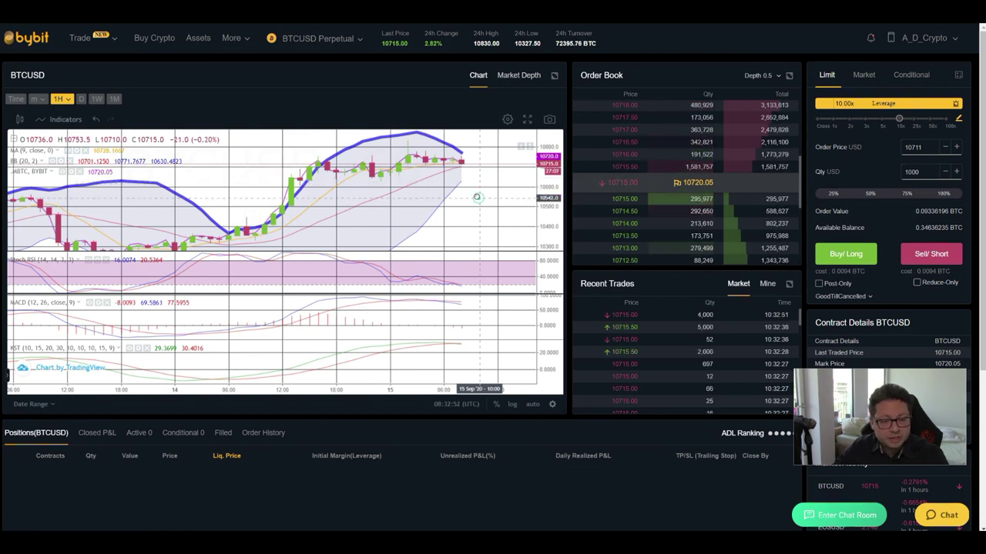
{"action": "left_click_drag", "start_coordinate": [478, 198], "coordinate": [460, 192]}
{"action": "left_click_drag", "start_coordinate": [543, 198], "coordinate": [544, 216]}
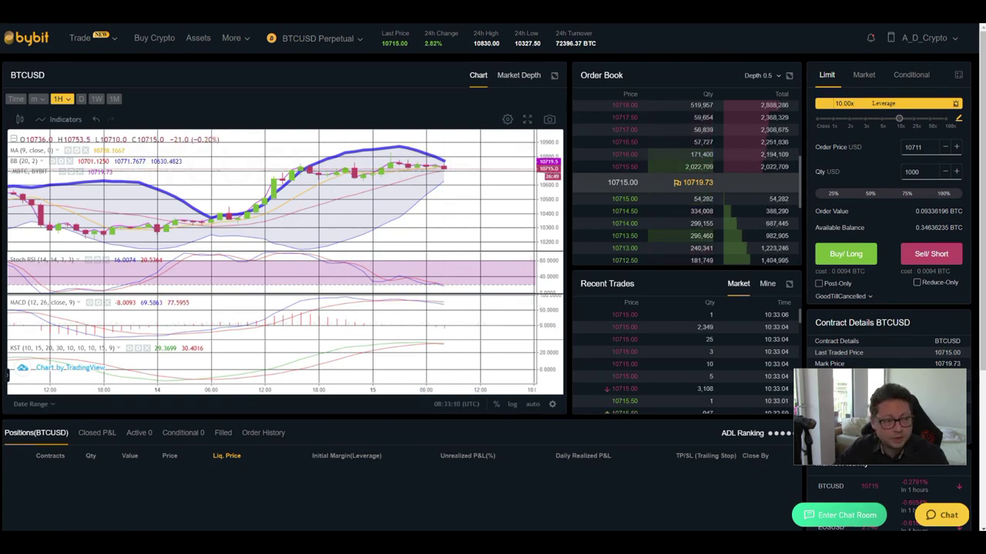
- Switch to TradingView and examine the U.S. Dollar Currency Index (DXY) on the 1-hour chart with more price history
{"action": "key", "text": "ctrl+Tab"}
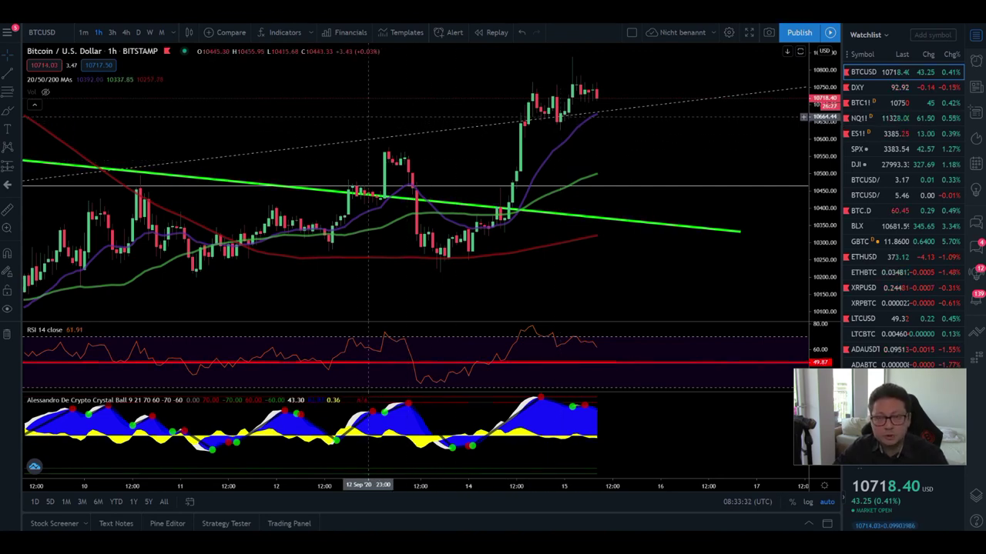
{"action": "left_click", "coordinate": [901, 88]}
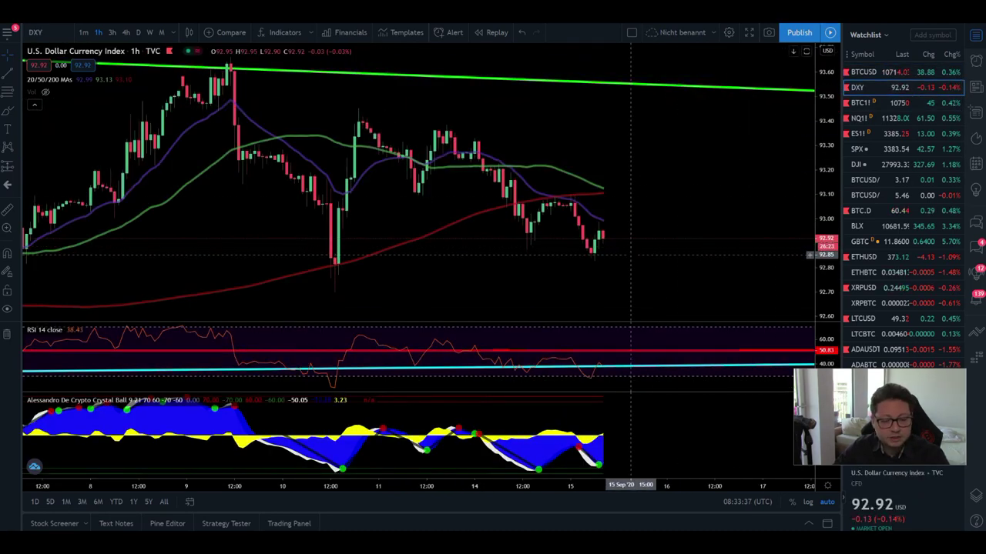
{"action": "scroll", "coordinate": [620, 250], "scroll_direction": "down", "scroll_amount": 2}
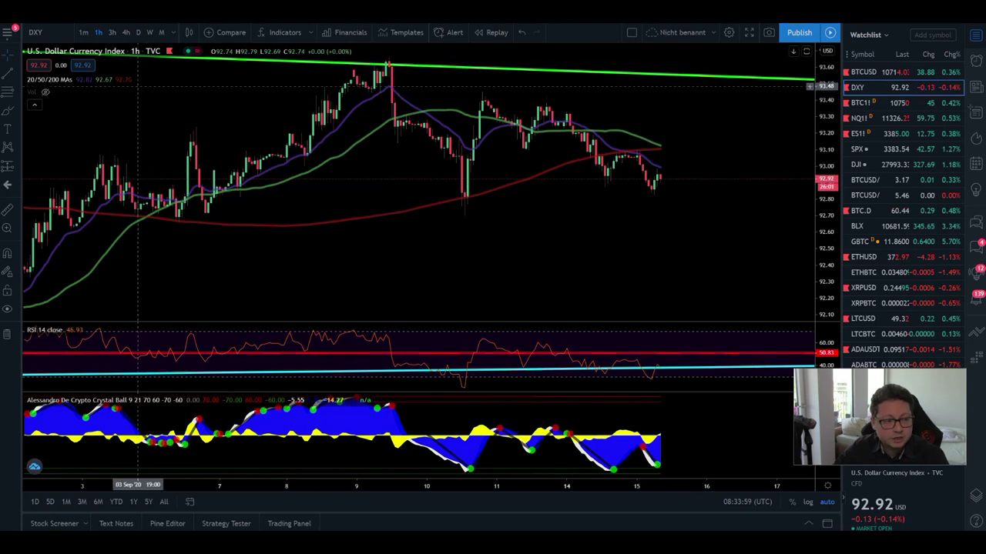
- Examine BTCUSD on the 4-hour chart in TradingView and compare it with the 4-hour BTCUSD chart on Bybit
{"action": "left_click", "coordinate": [864, 72]}
{"action": "left_click", "coordinate": [126, 32]}
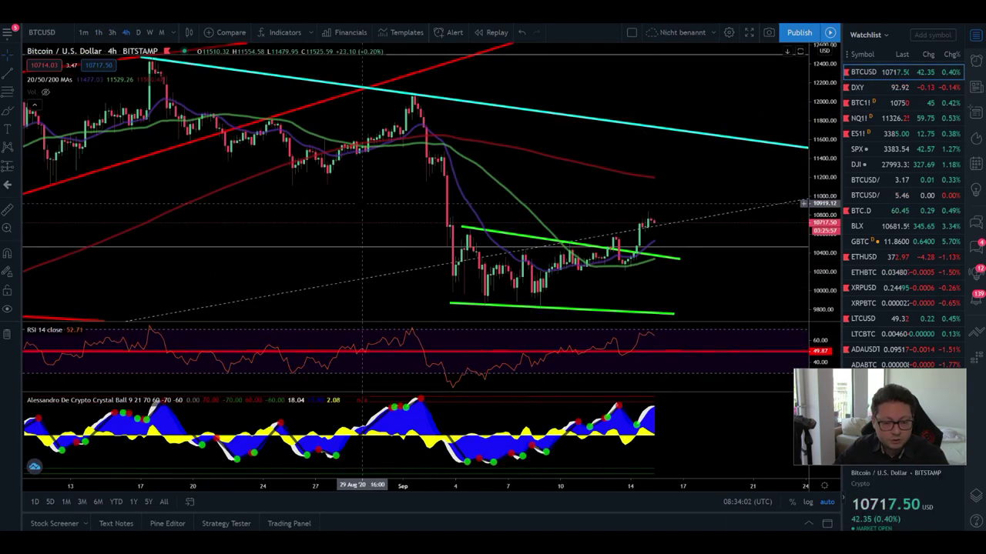
{"action": "scroll", "coordinate": [423, 195], "scroll_direction": "up", "scroll_amount": 3}
{"action": "scroll", "coordinate": [357, 198], "scroll_direction": "up", "scroll_amount": 1}
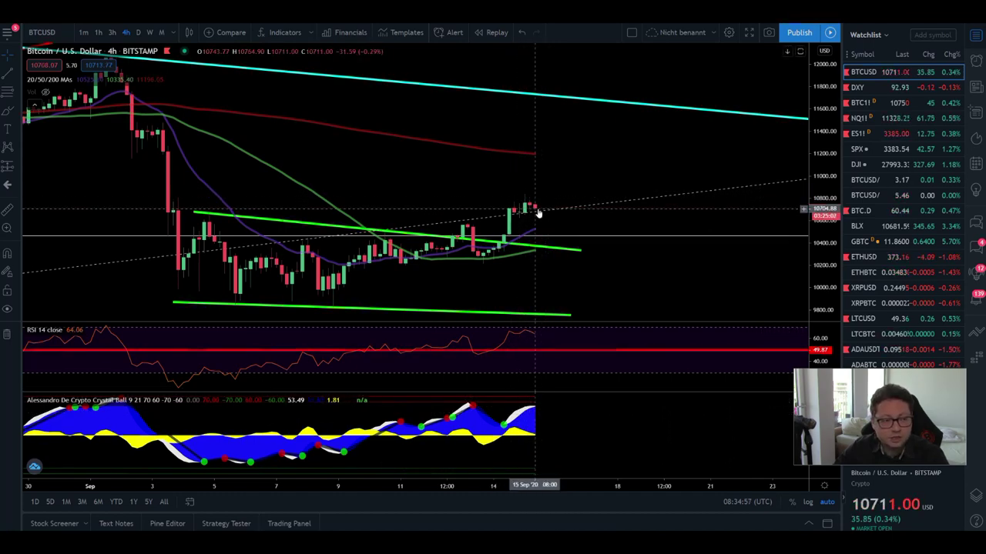
{"action": "key", "text": "alt+Tab"}
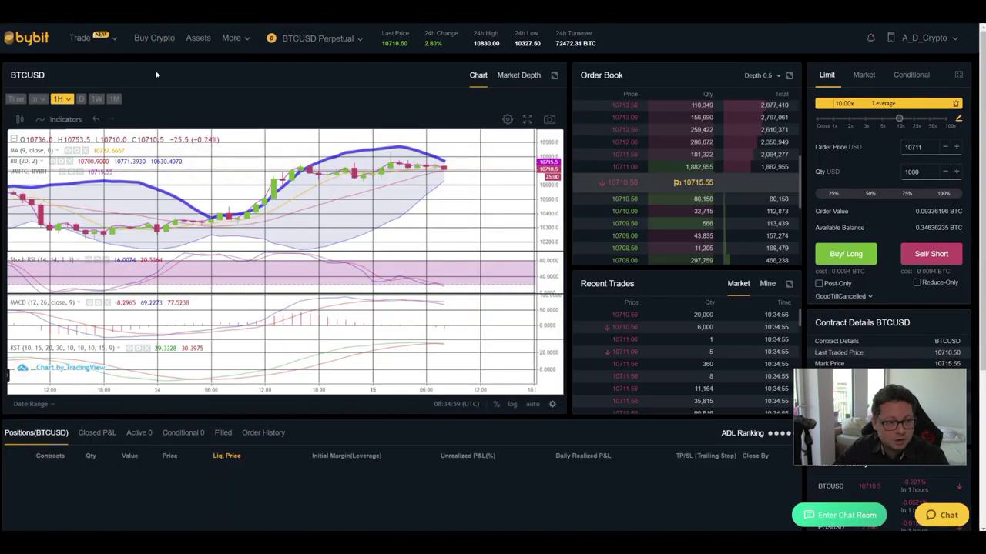
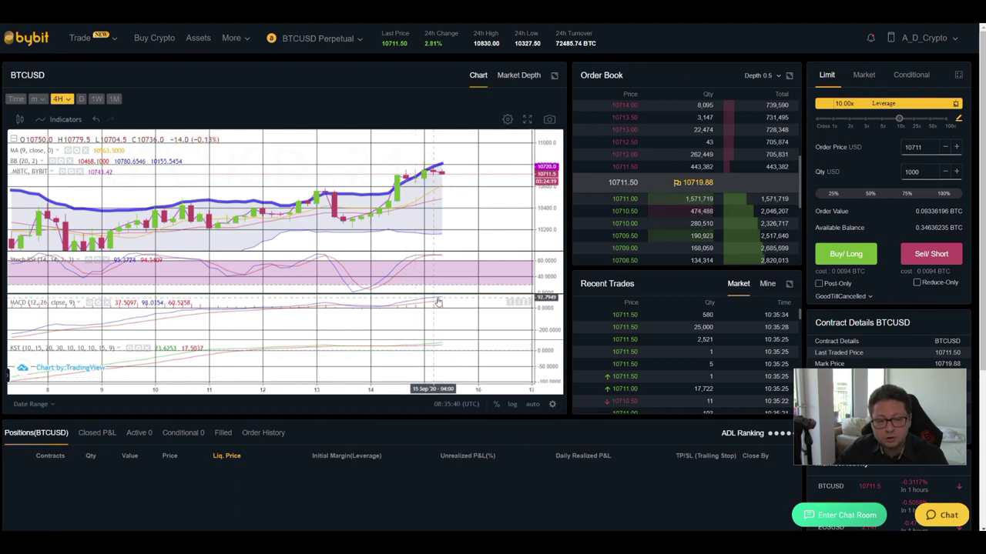
- Switch to TradingView and examine the DXY 4-hour chart, including both green channel trendlines
{"action": "key", "text": "alt+Tab"}
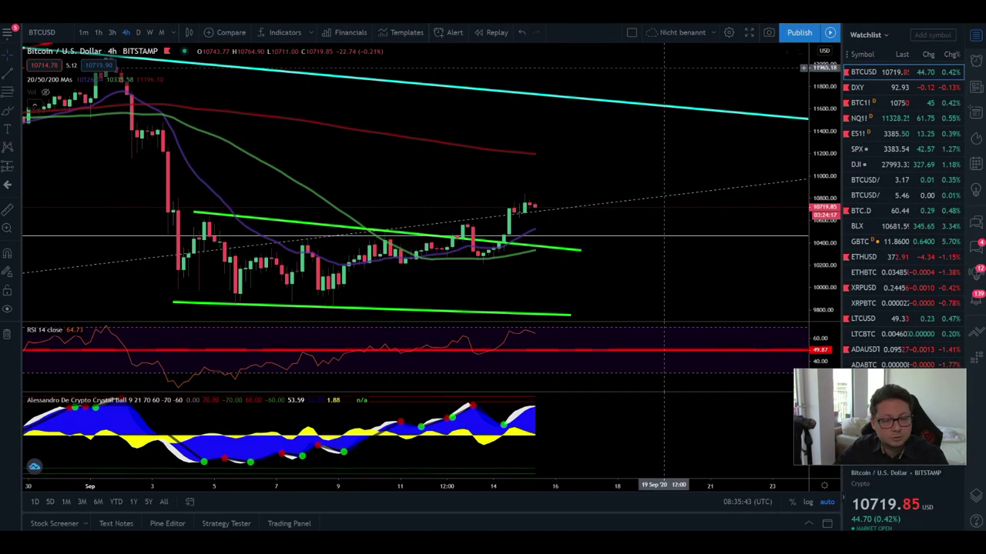
{"action": "left_click", "coordinate": [901, 87]}
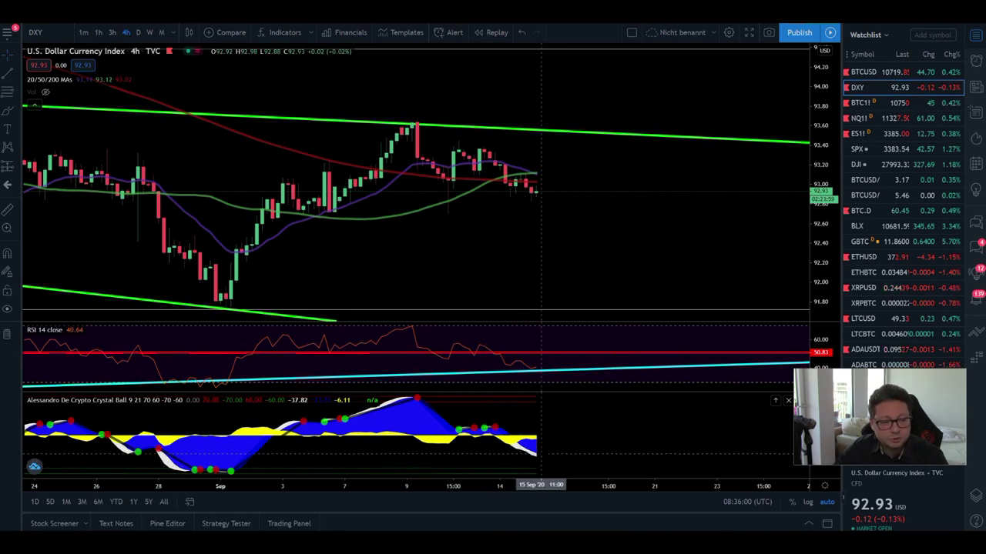
{"action": "left_click_drag", "start_coordinate": [770, 234], "coordinate": [715, 199]}
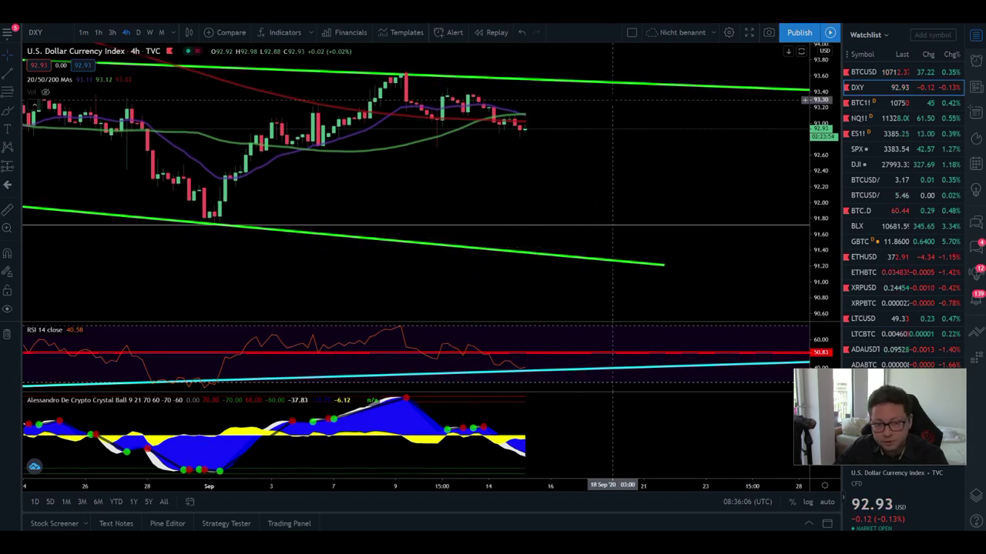
{"action": "left_click_drag", "start_coordinate": [617, 89], "coordinate": [546, 167]}
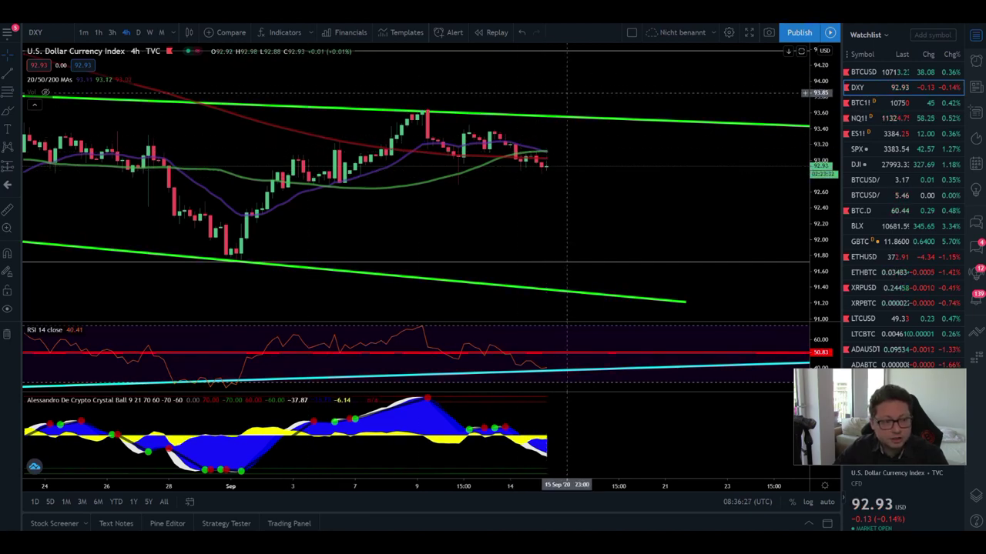
- Show BTCUSD on the daily timeframe with the August highs, September lows and surrounding trendlines in view
{"action": "key", "text": "Up"}
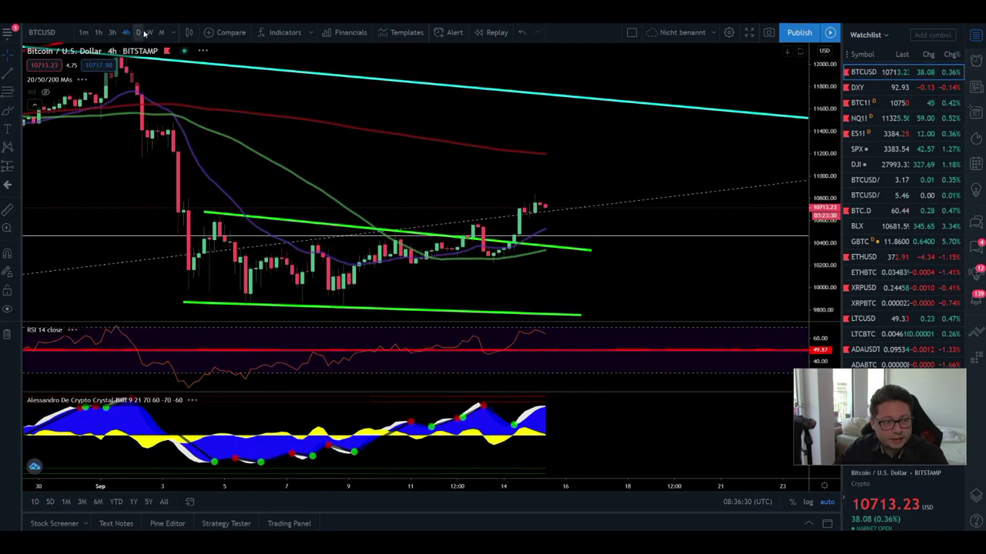
{"action": "left_click", "coordinate": [132, 33]}
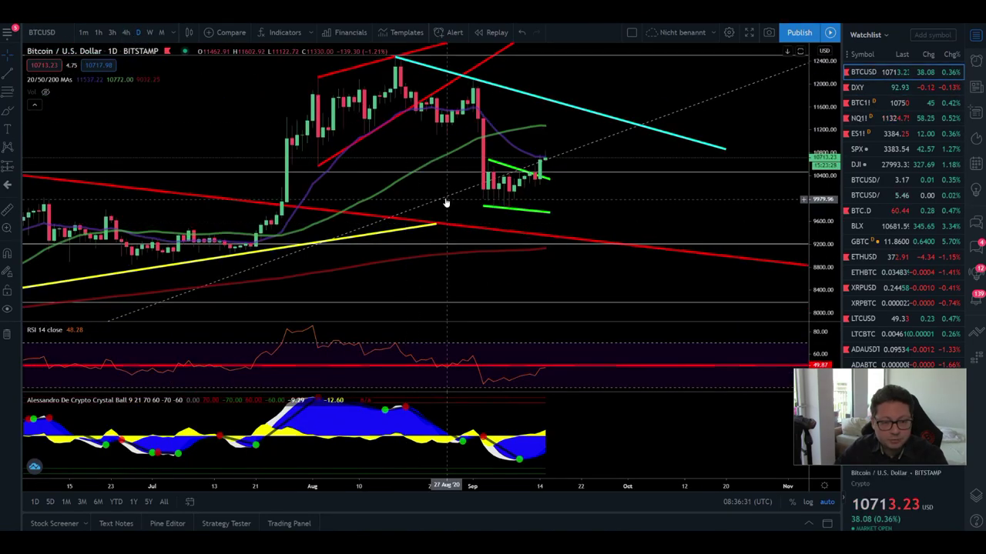
{"action": "left_click_drag", "start_coordinate": [500, 162], "coordinate": [720, 162]}
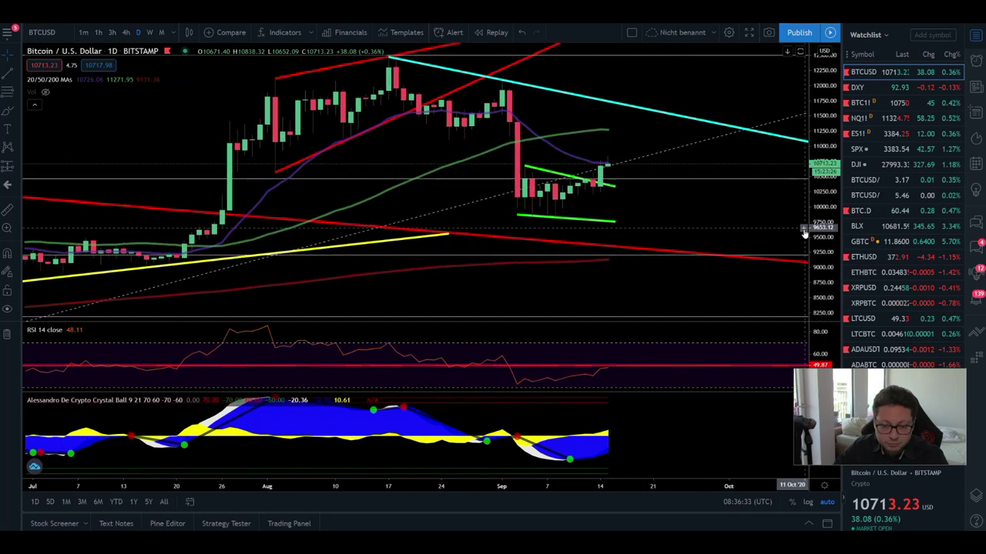
{"action": "left_click_drag", "start_coordinate": [818, 240], "coordinate": [817, 206]}
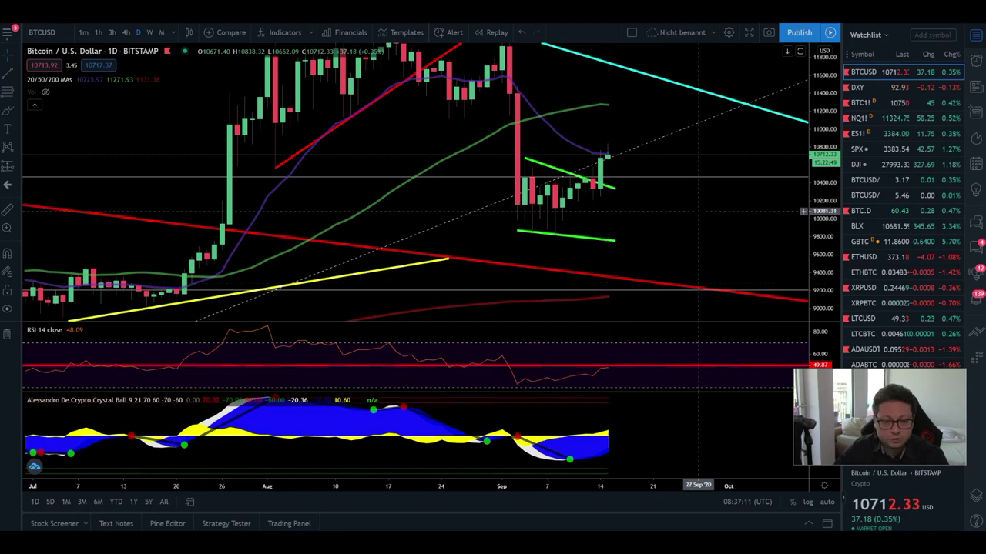
{"action": "key", "text": "alt+r"}
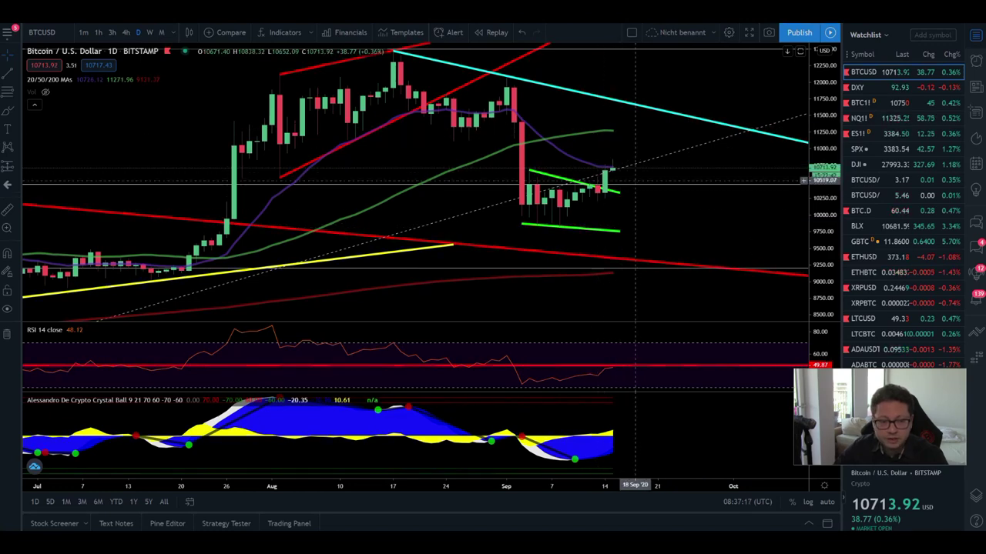
{"action": "key", "text": "alt+r"}
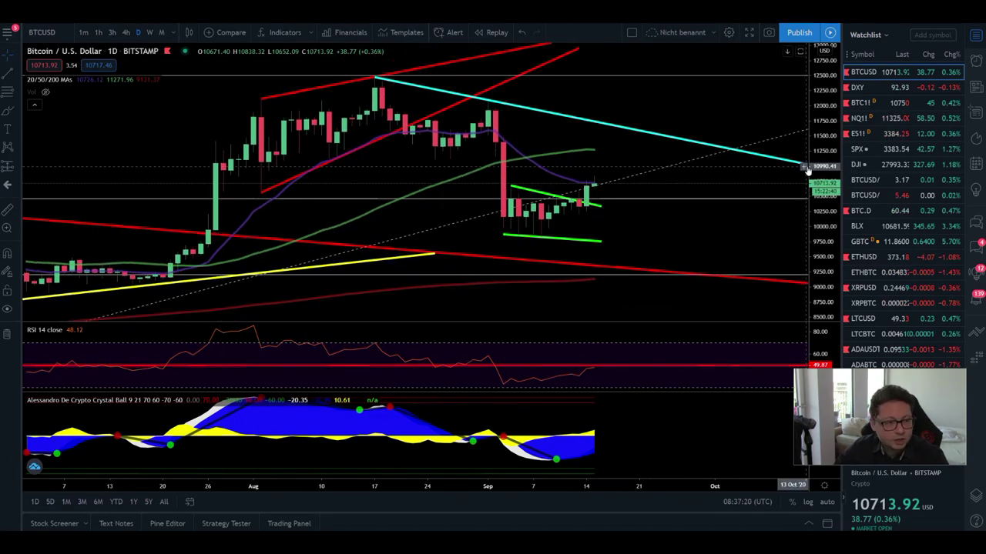
- Draw a Fib Retracement from the 1 September high down to 9800.09, and move its upper anchor to 11492.05 on 2 September
{"action": "left_click", "coordinate": [8, 90]}
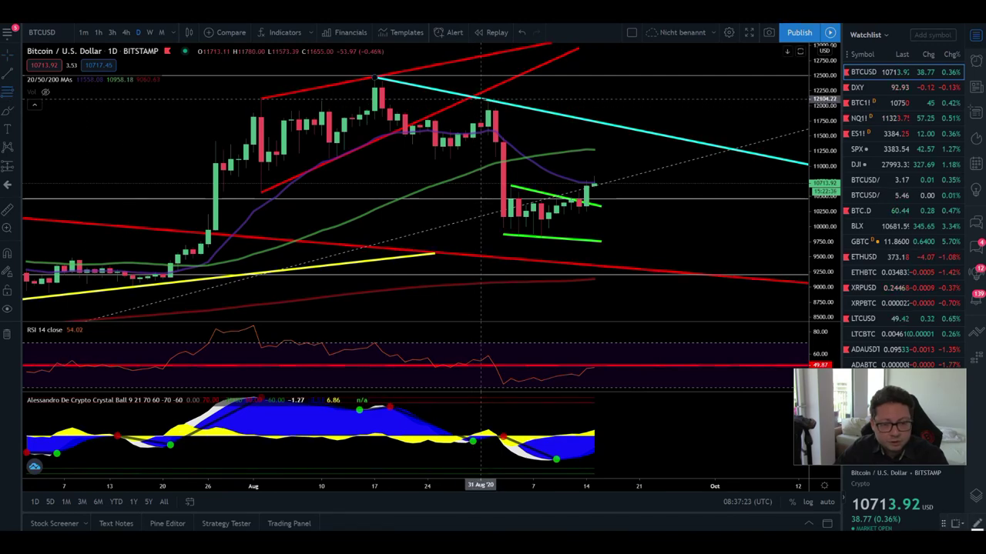
{"action": "left_click", "coordinate": [488, 100]}
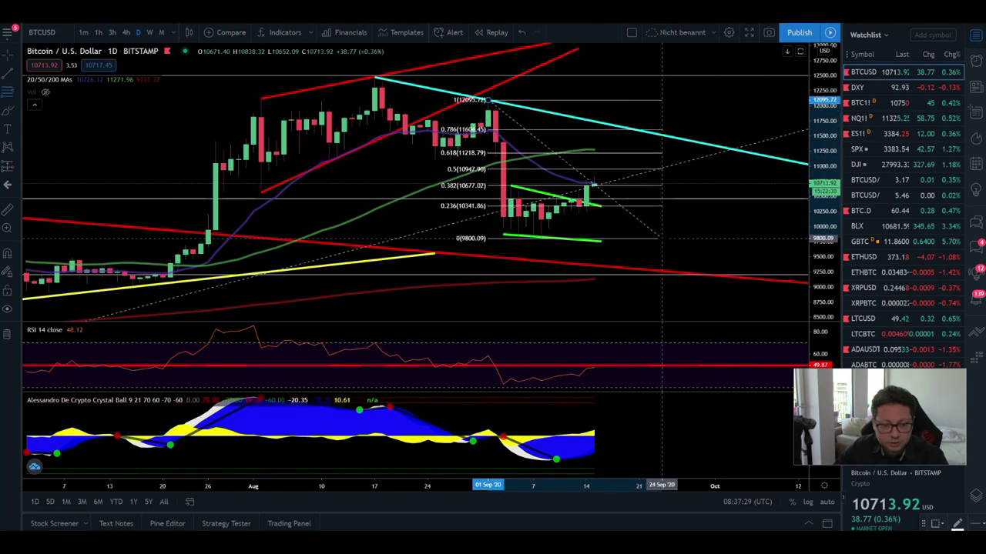
{"action": "left_click", "coordinate": [660, 238]}
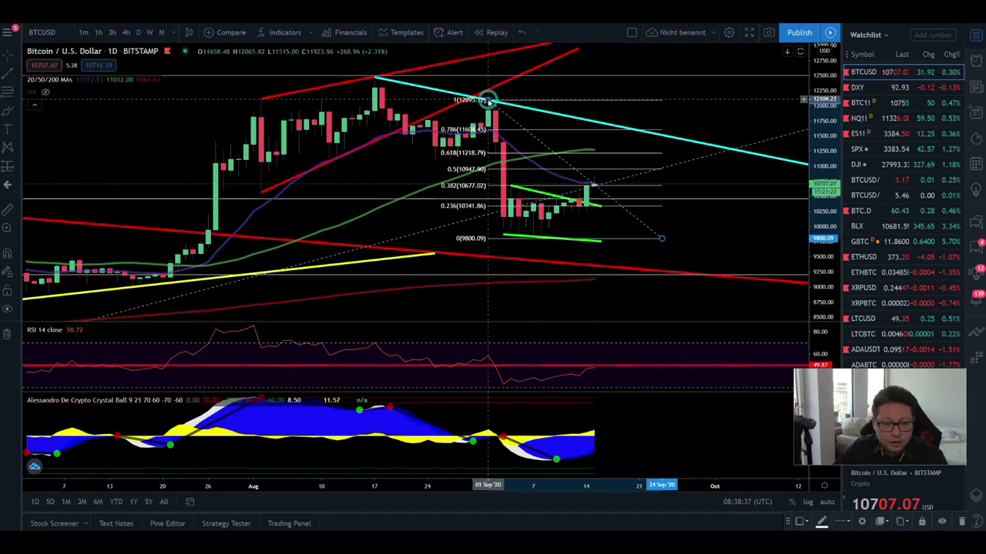
{"action": "left_click_drag", "start_coordinate": [487, 100], "coordinate": [495, 136]}
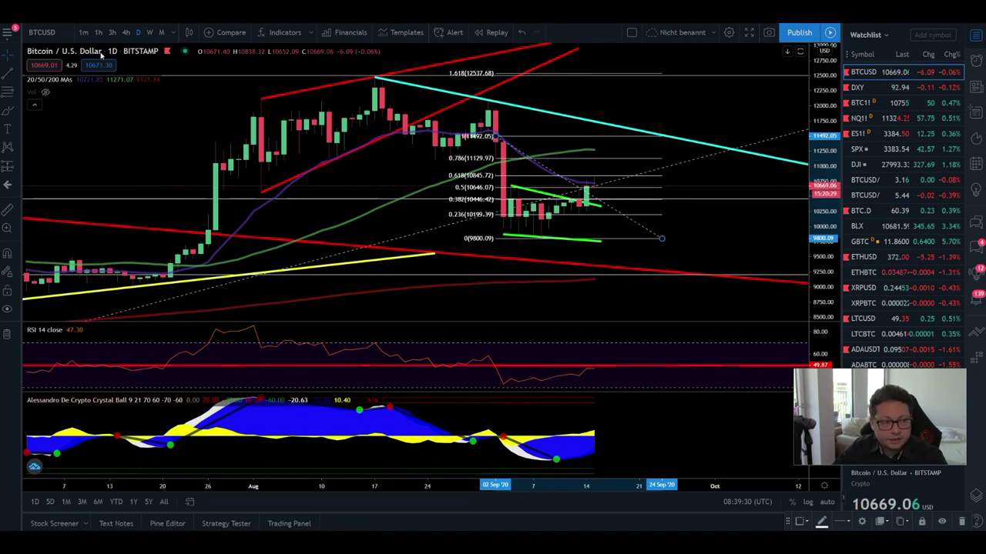
- Examine Bybit's daily BTCUSD chart and the daily DXY chart on TradingView, including the lower channel trendline
{"action": "key", "text": "alt+Tab"}
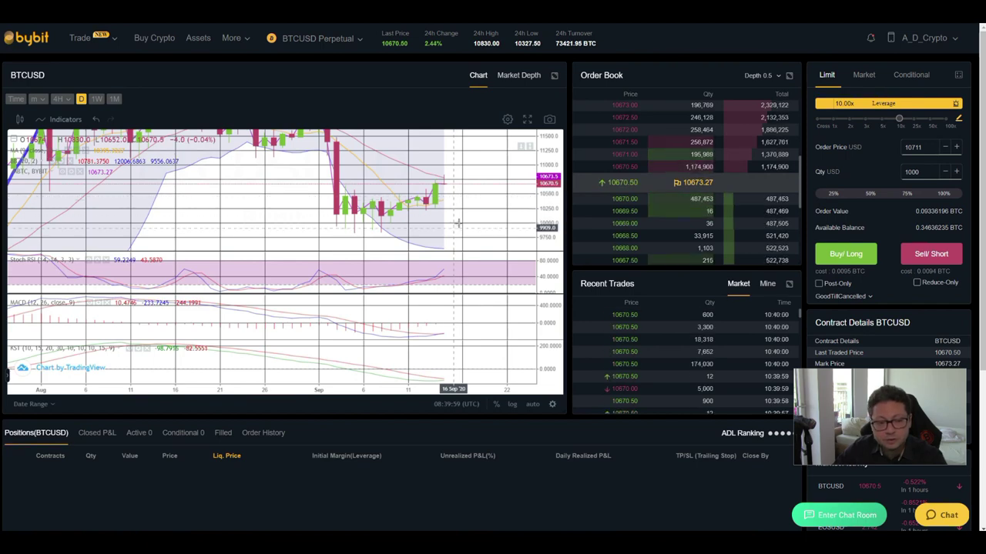
{"action": "left_click_drag", "start_coordinate": [489, 228], "coordinate": [486, 213]}
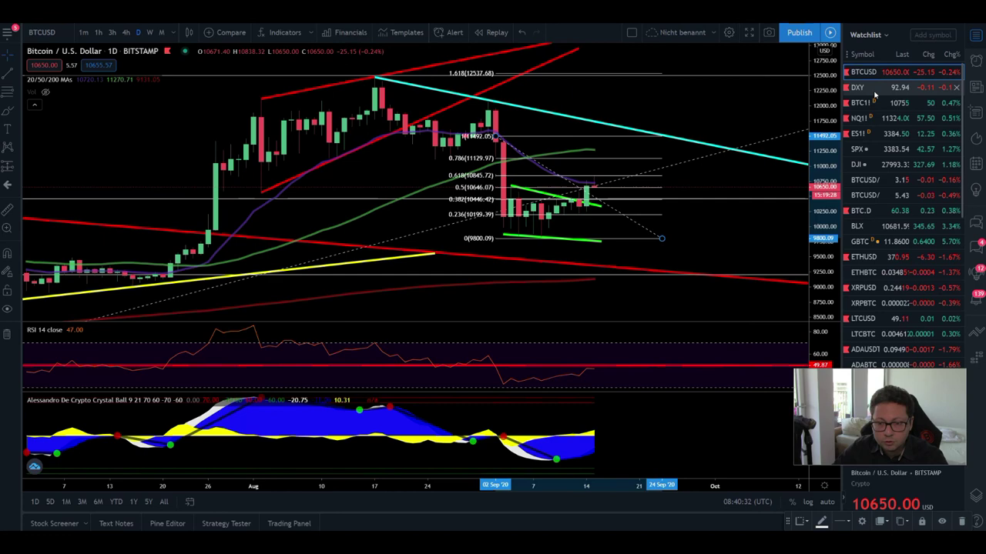
{"action": "left_click", "coordinate": [868, 90]}
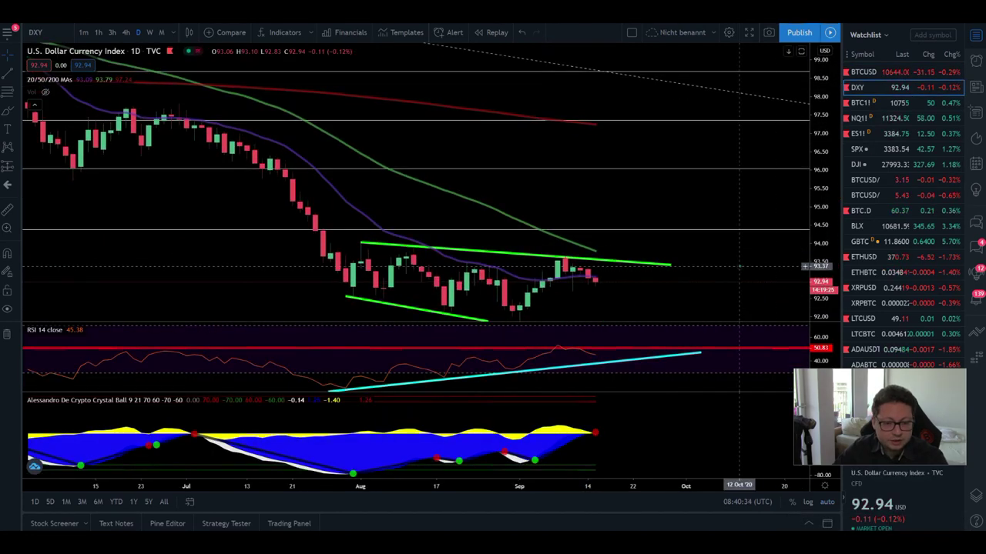
{"action": "left_click_drag", "start_coordinate": [739, 265], "coordinate": [704, 205]}
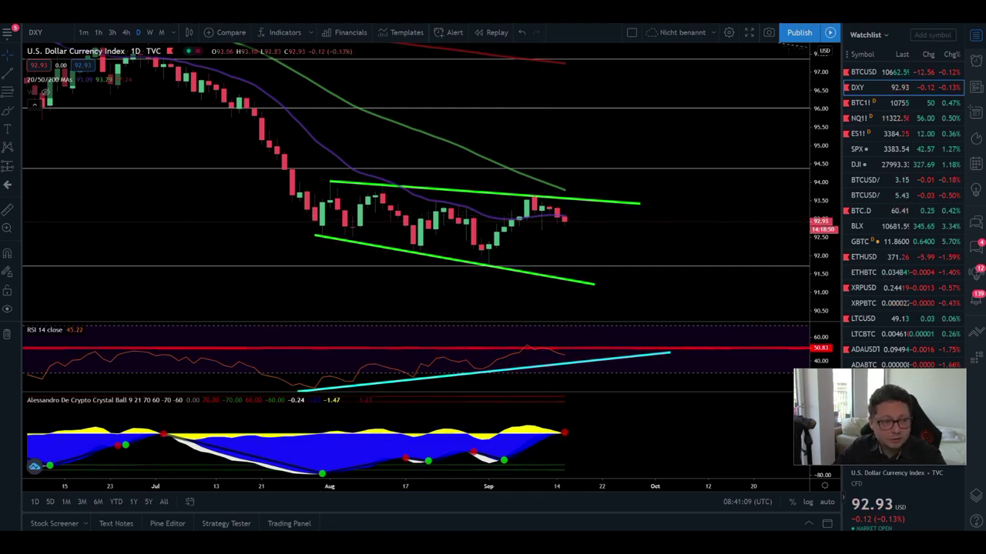
- Switch to the YouTube video page and examine the description's Discord offer and the Crystal Ball Indicator stream in its pop-out window
{"action": "key", "text": "ctrl+Tab"}
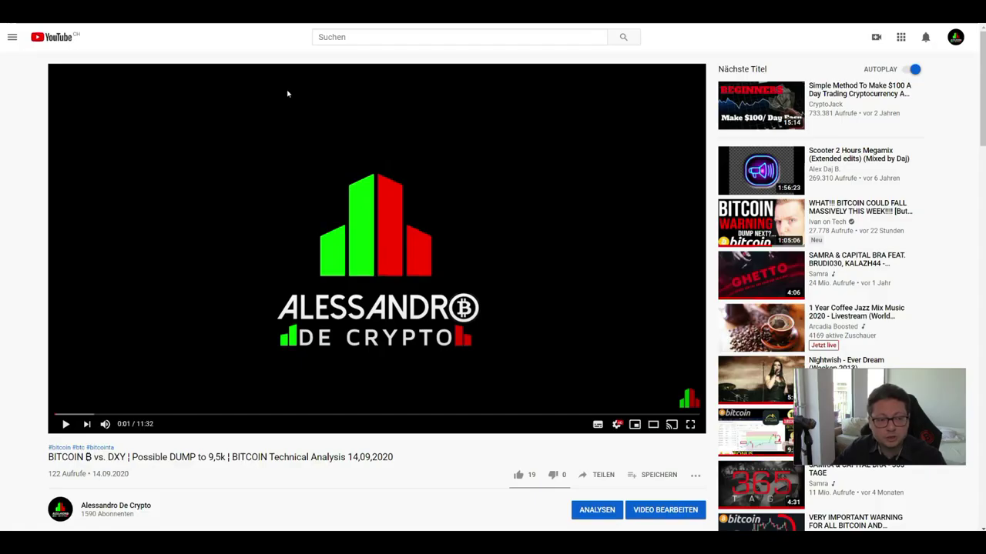
{"action": "scroll", "coordinate": [259, 301], "scroll_direction": "down", "scroll_amount": 4}
{"action": "left_click", "coordinate": [116, 281]}
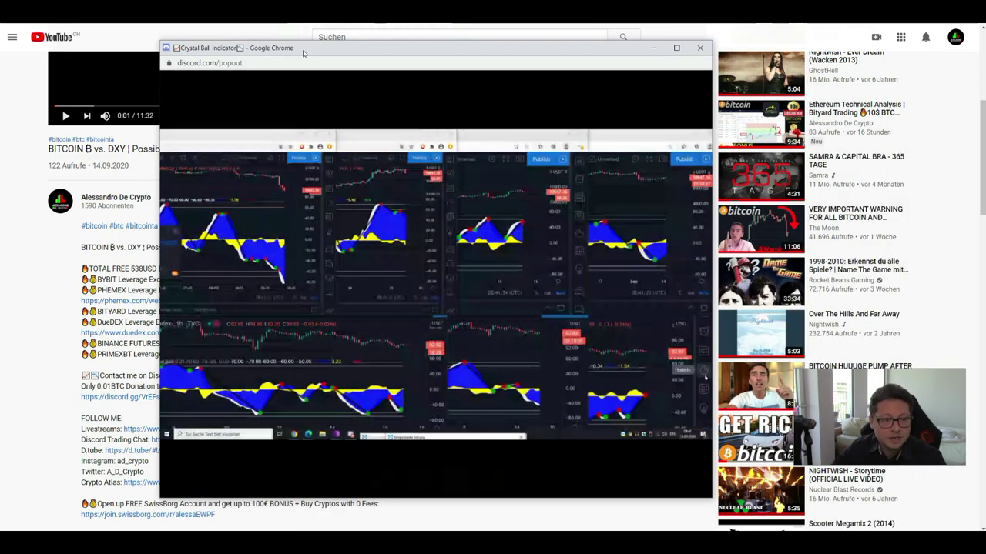
{"action": "left_click_drag", "start_coordinate": [302, 51], "coordinate": [347, 70]}
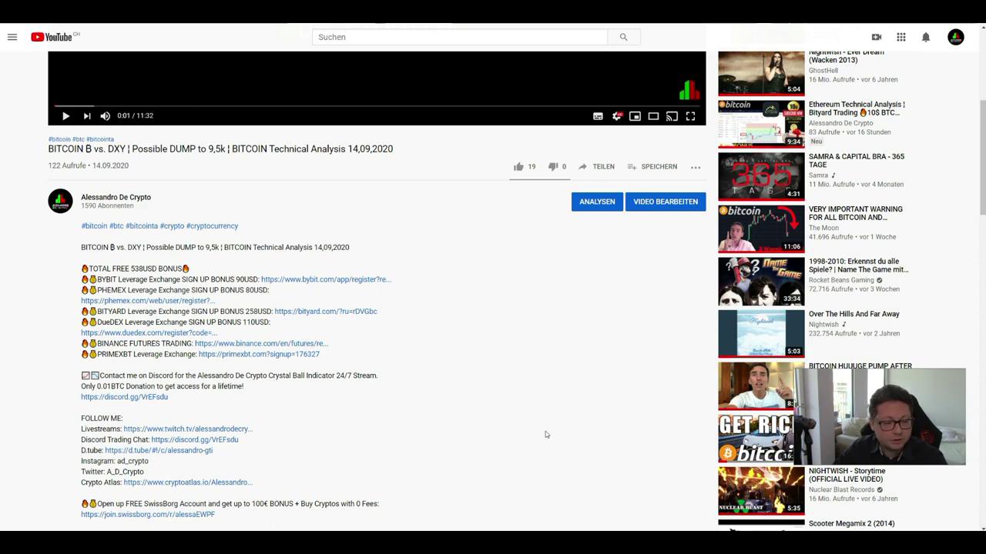
{"action": "scroll", "coordinate": [543, 384], "scroll_direction": "up", "scroll_amount": 4}
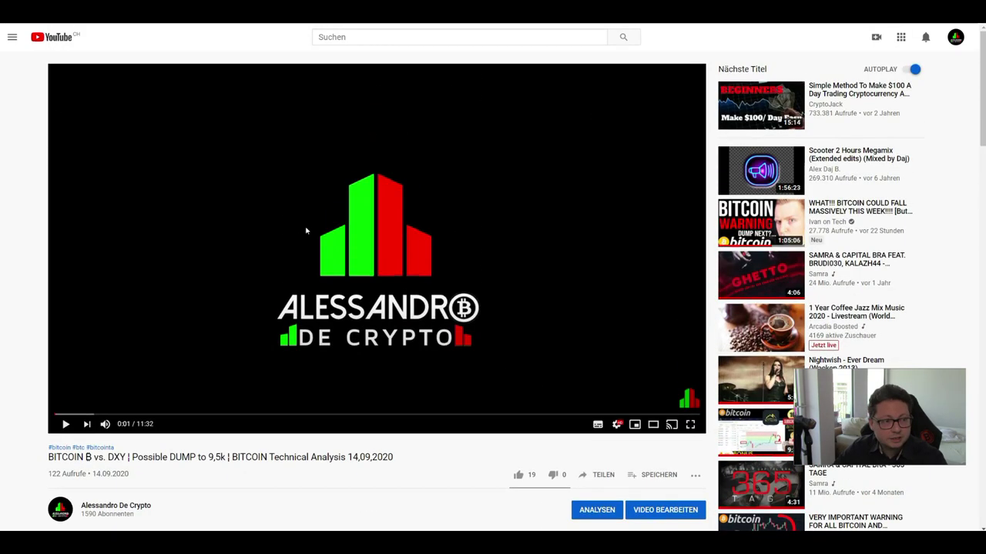